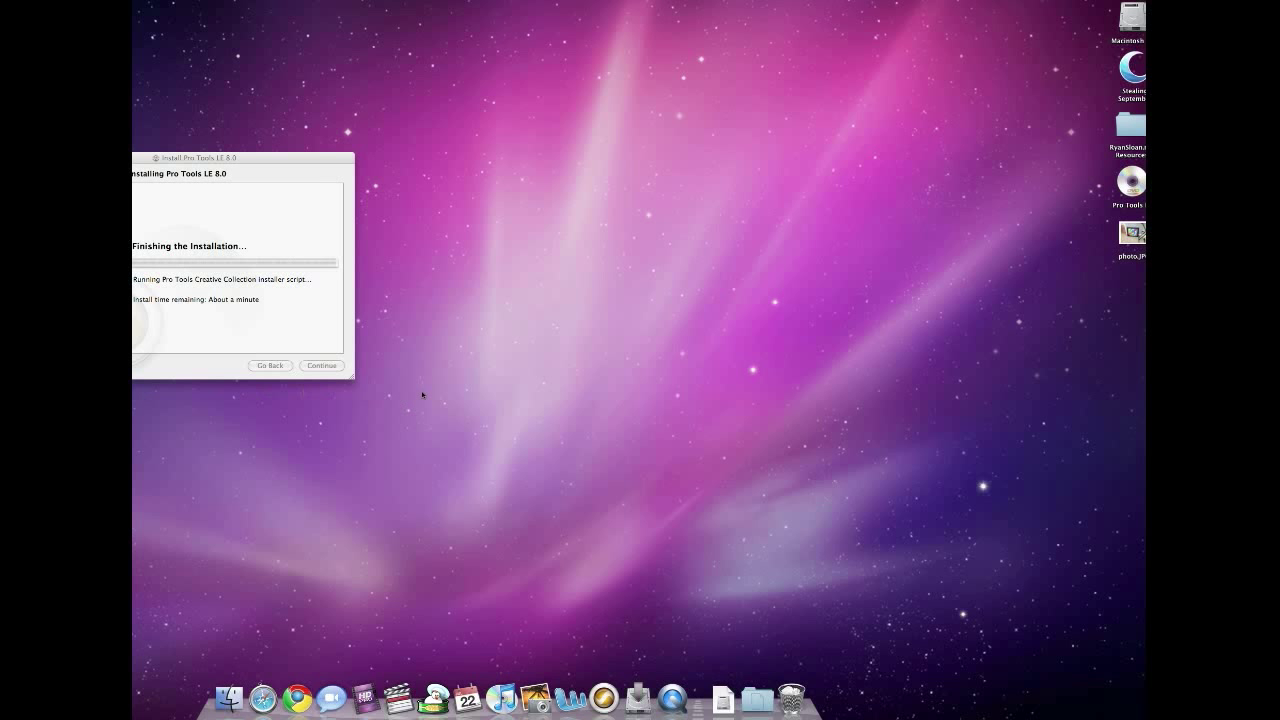
View the Pro Tools LE disc's contents, close that window, then launch Safari.
{"action": "double_click", "coordinate": [1131, 183]}
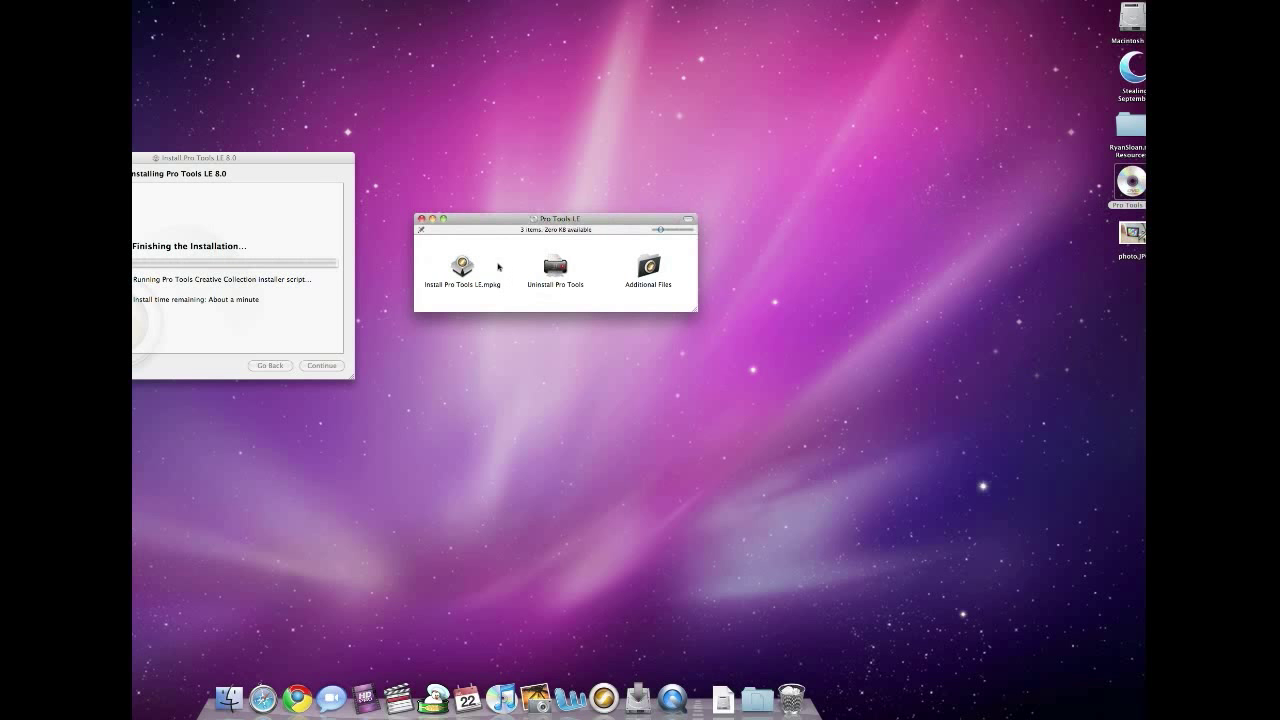
{"action": "left_click", "coordinate": [420, 219]}
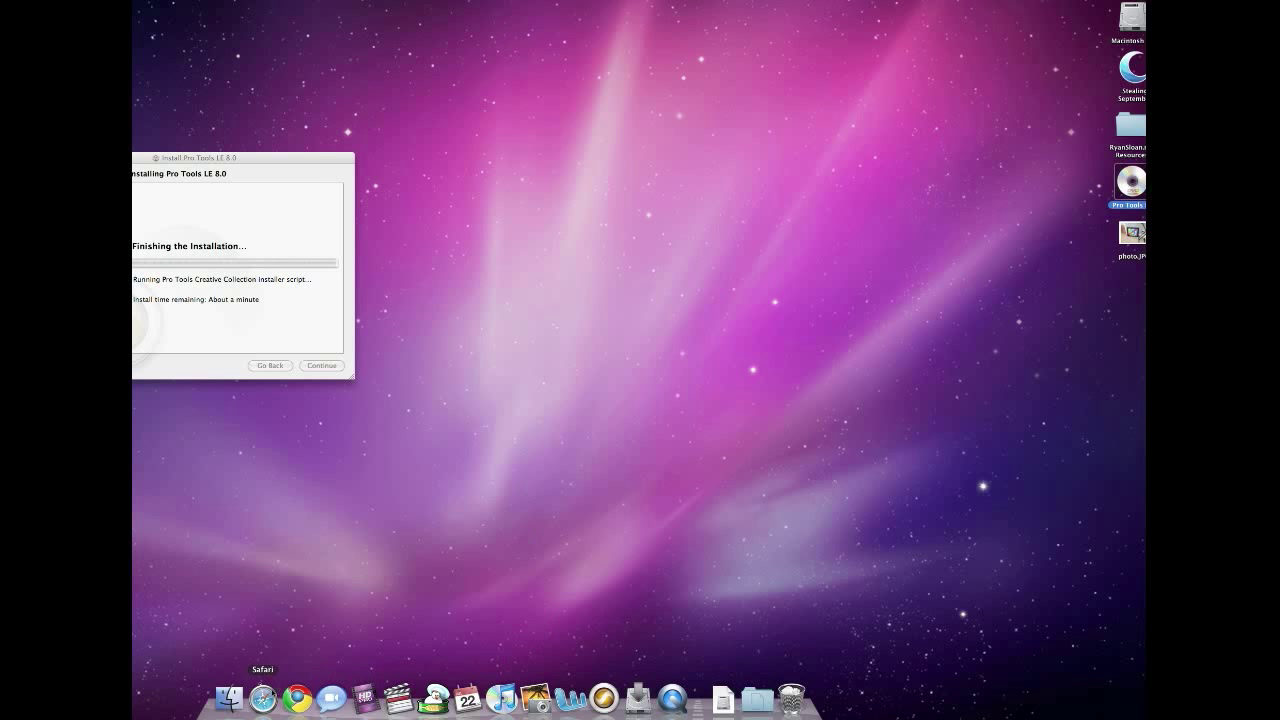
{"action": "left_click", "coordinate": [263, 699]}
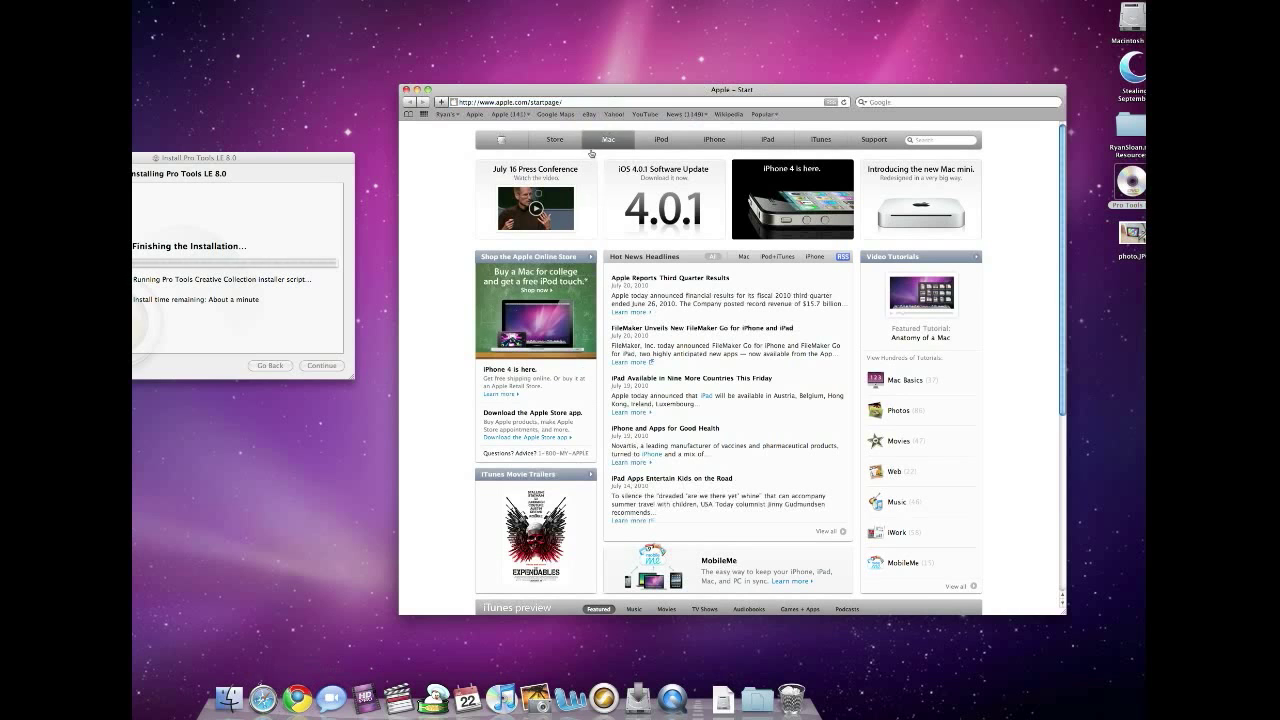
{"action": "mouse_move", "coordinate": [615, 88]}
{"action": "left_mouse_down"}
{"action": "mouse_move", "coordinate": [638, 108]}
{"action": "mouse_move", "coordinate": [610, 94]}
{"action": "left_mouse_up"}
{"action": "left_click", "coordinate": [585, 112]}
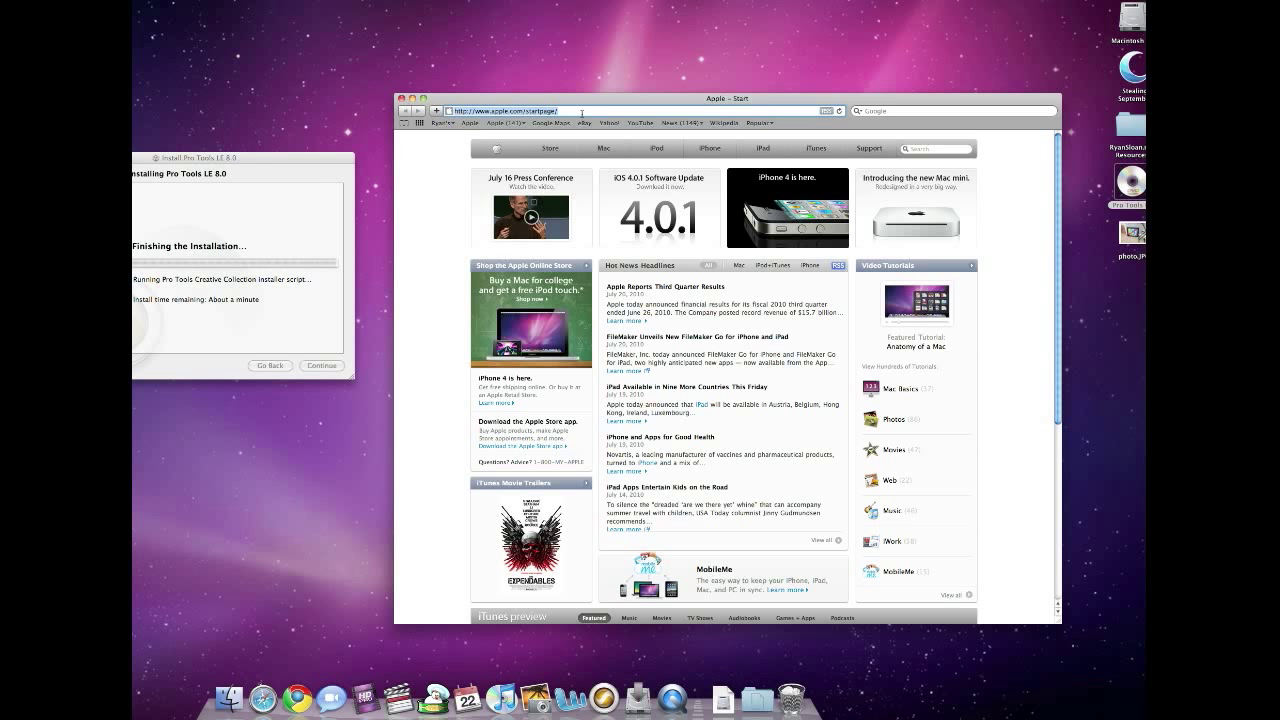
{"action": "type", "text": "www.avid.co"}
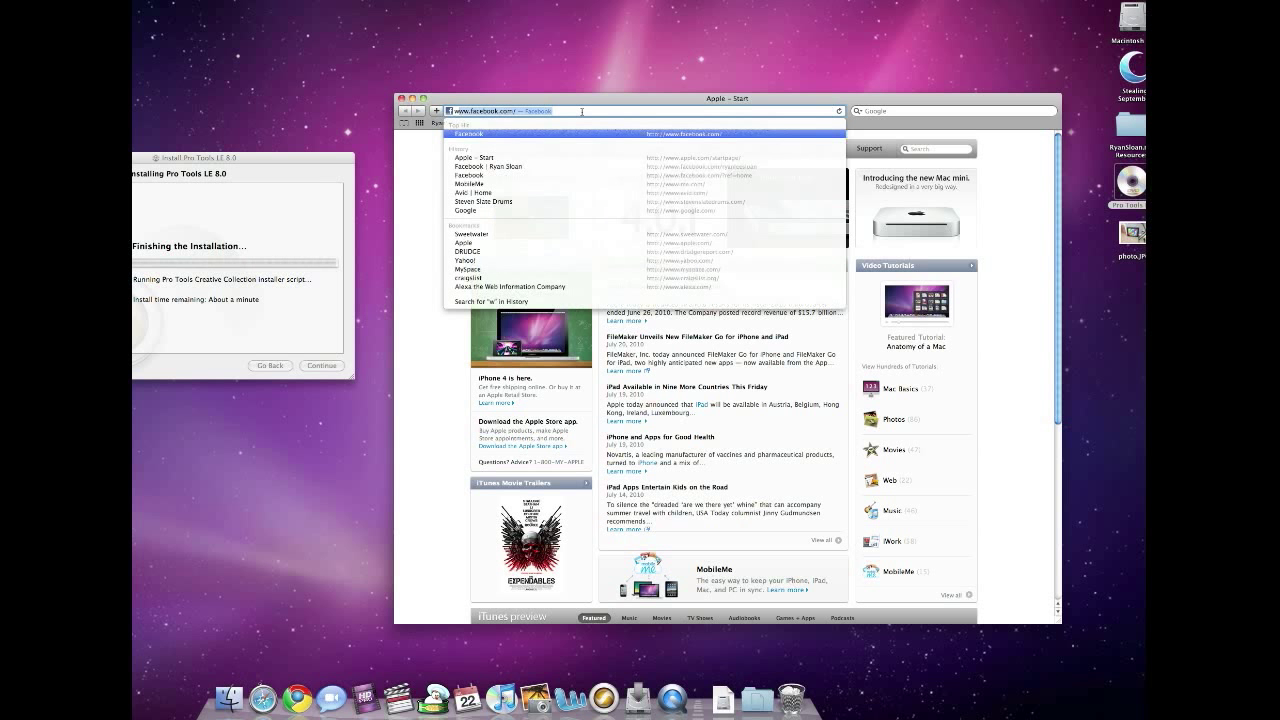
{"action": "type", "text": "m"}
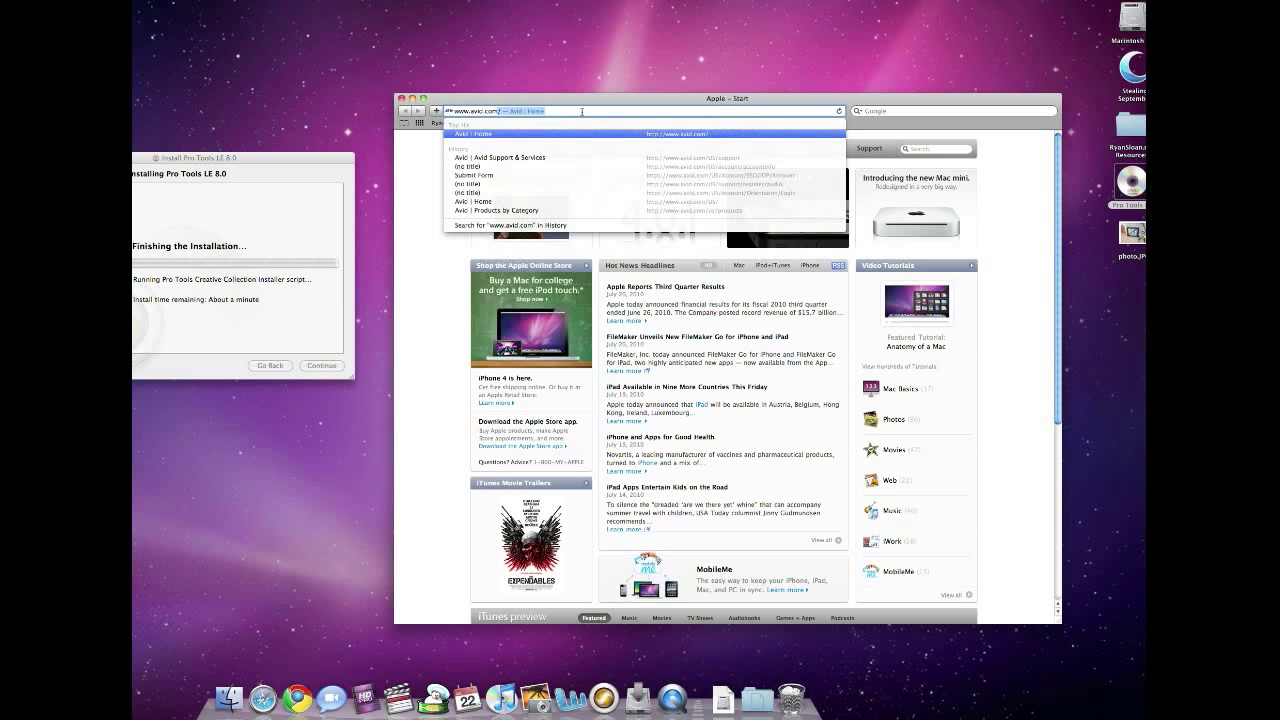
{"action": "key", "text": "Return"}
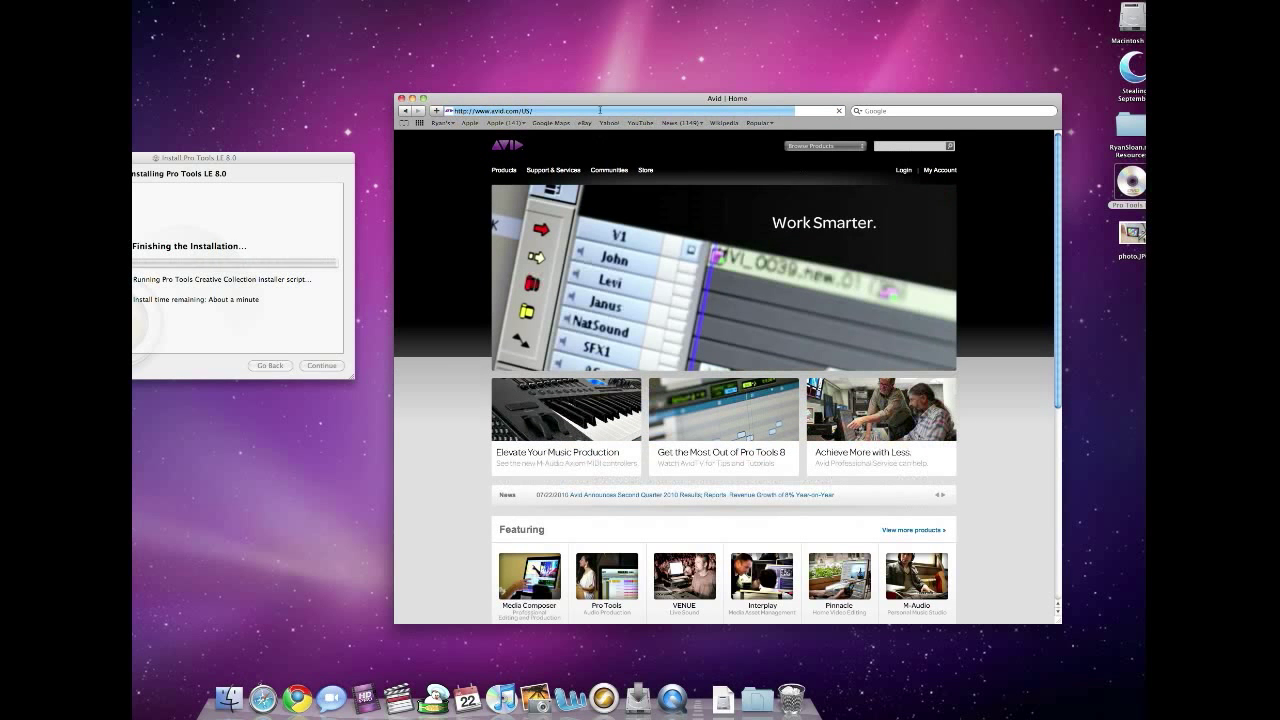
Check the installer's progress, then open Avid's Support & Services section.
{"action": "left_click_drag", "start_coordinate": [605, 106], "coordinate": [640, 98]}
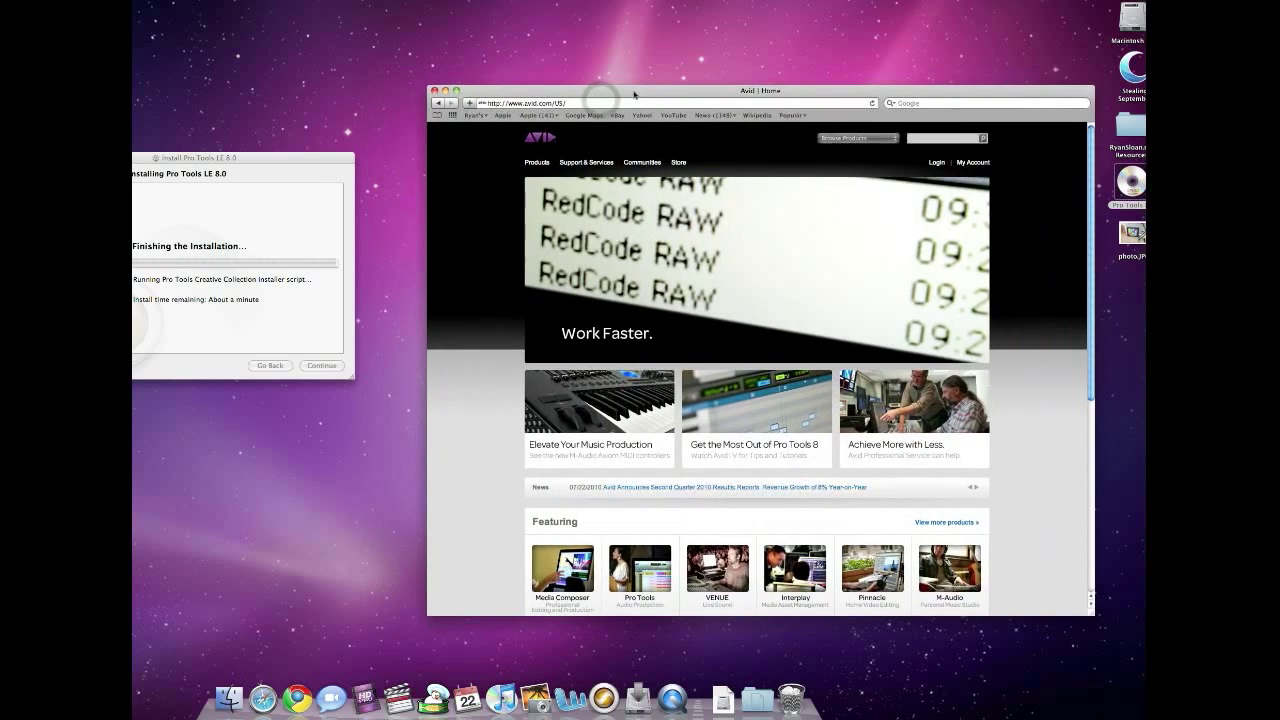
{"action": "left_click_drag", "start_coordinate": [212, 157], "coordinate": [295, 132]}
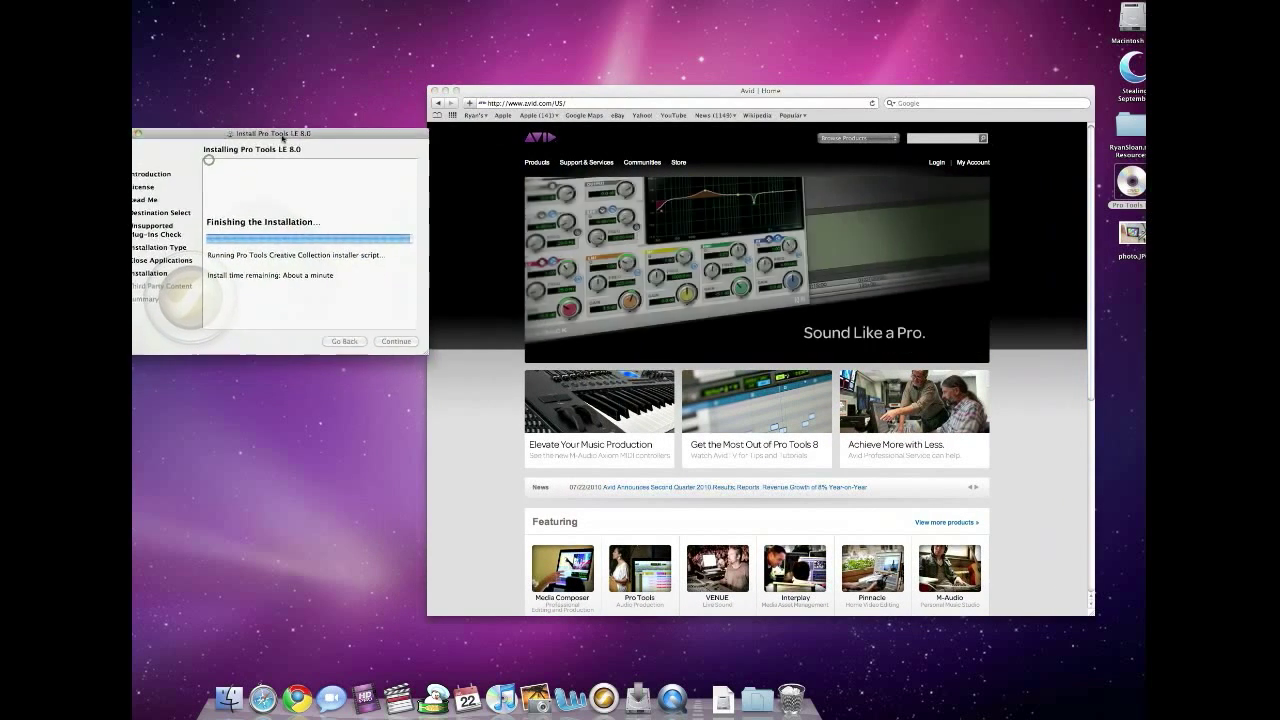
{"action": "left_click_drag", "start_coordinate": [505, 103], "coordinate": [511, 85]}
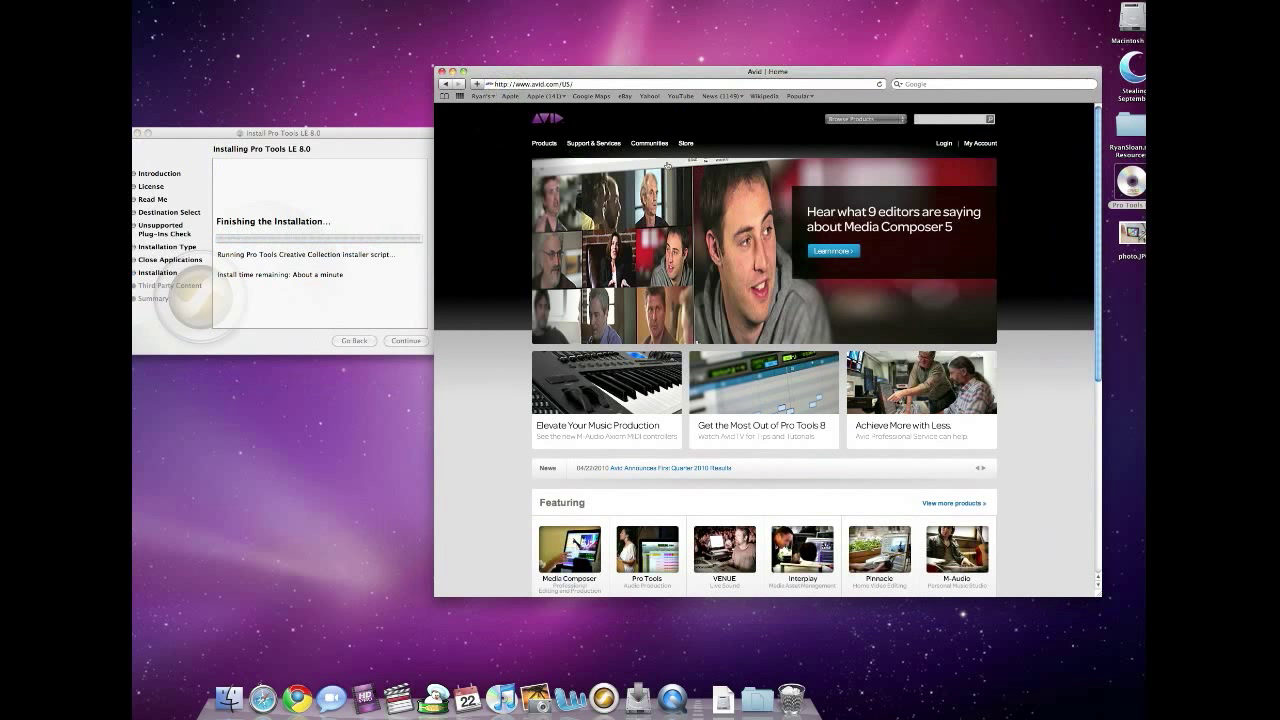
{"action": "left_click", "coordinate": [612, 144]}
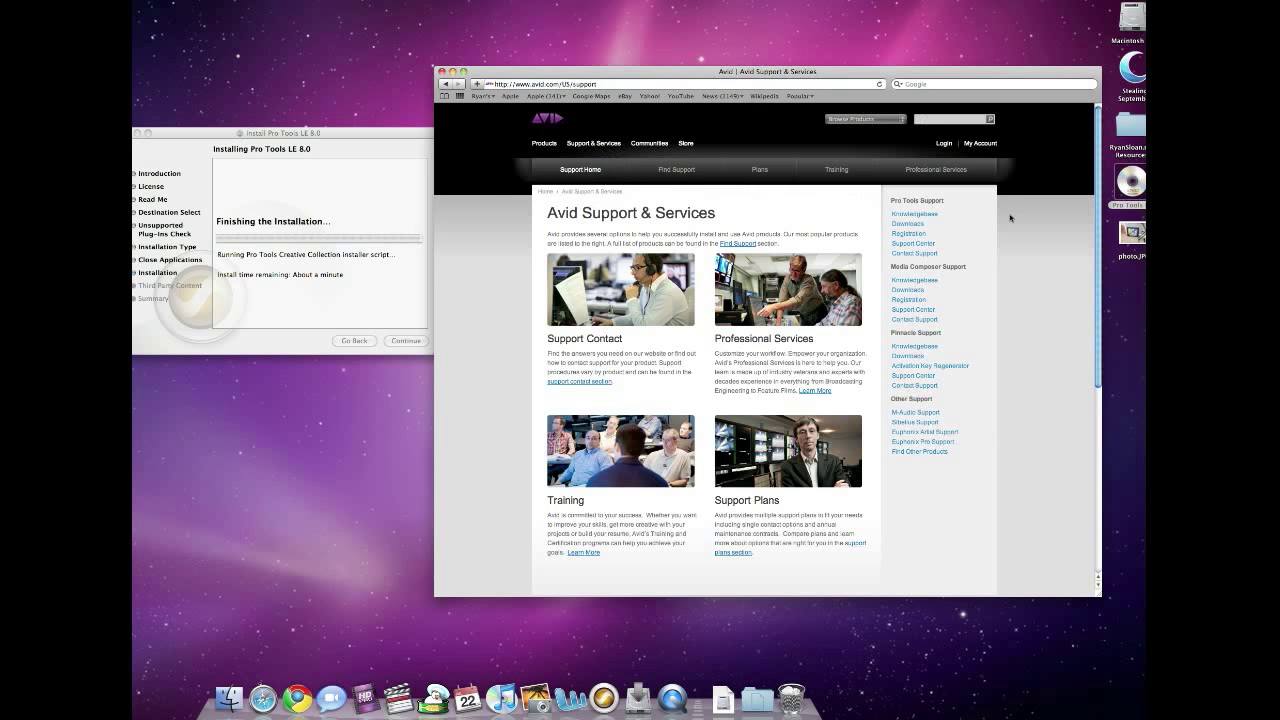
{"action": "left_click", "coordinate": [916, 236]}
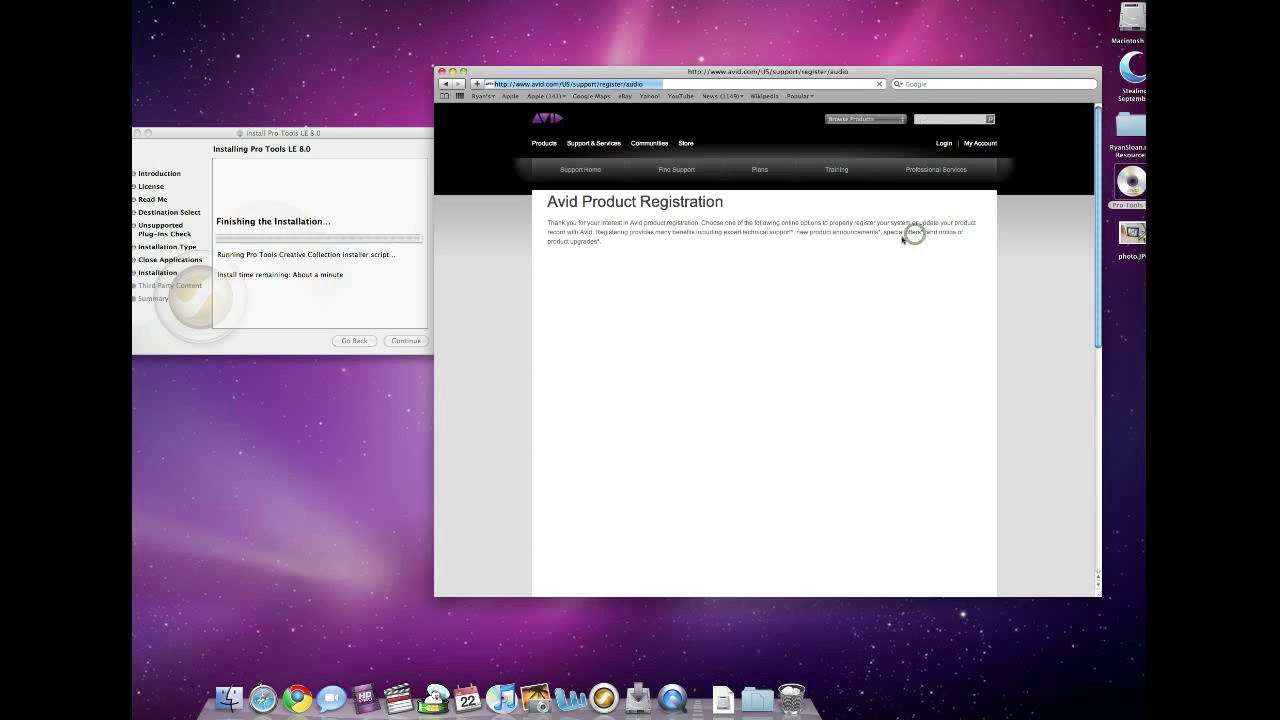
{"action": "scroll", "coordinate": [994, 241], "scroll_direction": "down", "scroll_amount": 2}
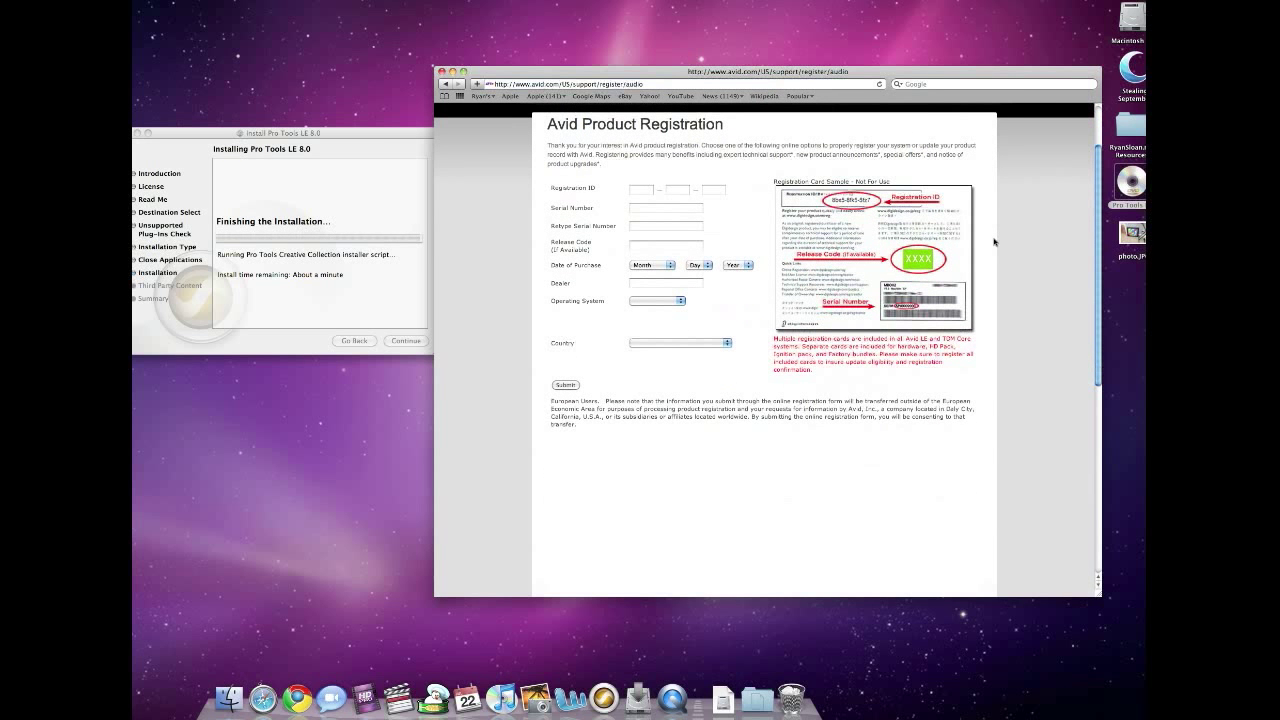
{"action": "scroll", "coordinate": [928, 241], "scroll_direction": "down", "scroll_amount": 1}
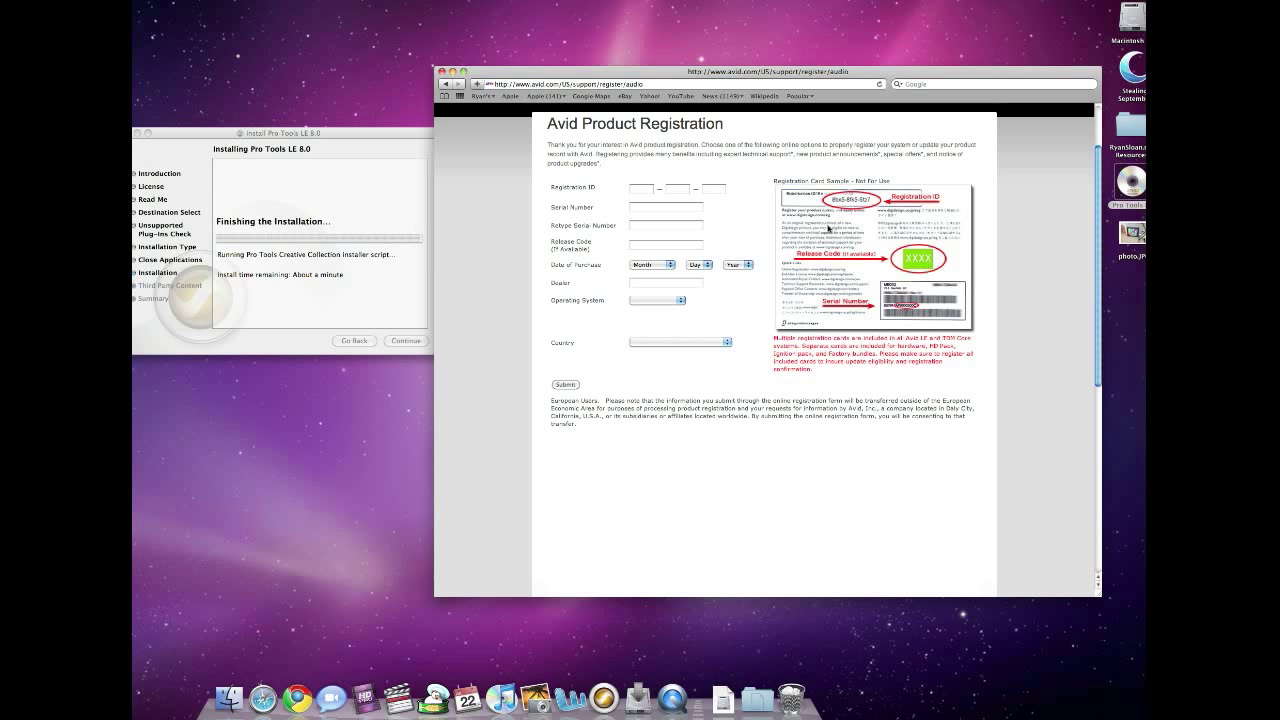
{"action": "left_click_drag", "start_coordinate": [768, 73], "coordinate": [687, 77]}
{"action": "type", "text": "www."}
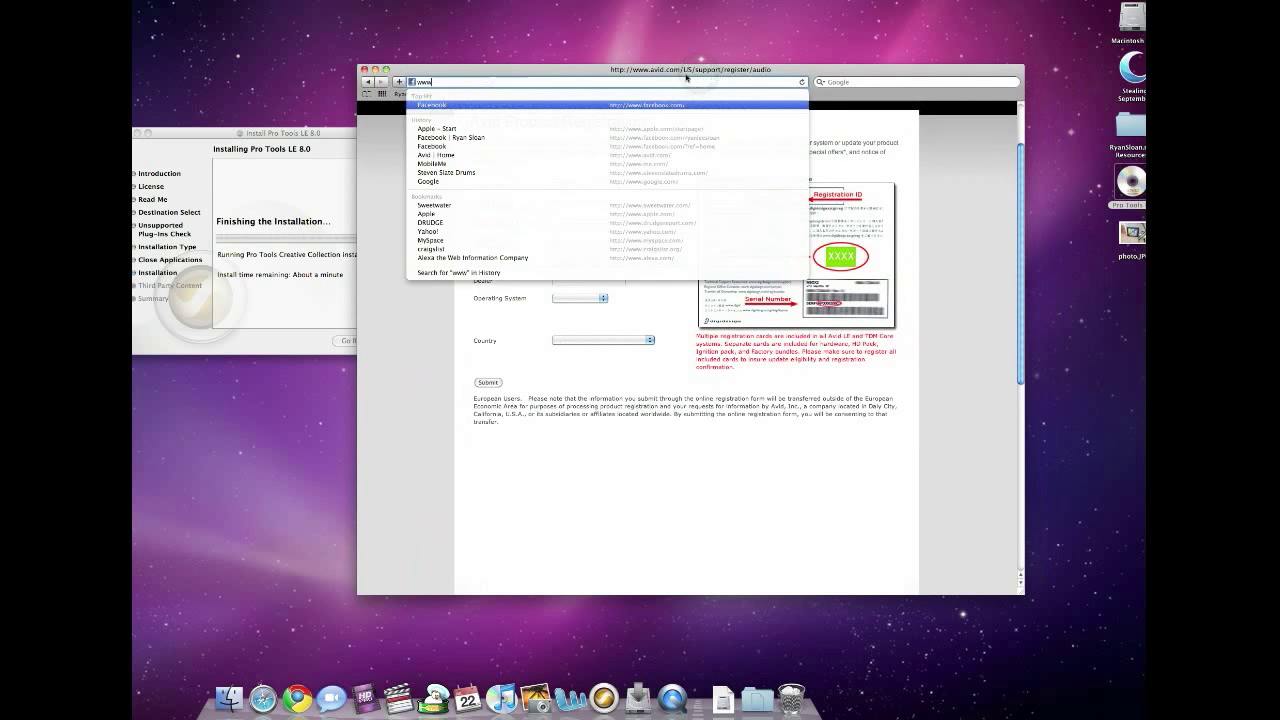
{"action": "type", "text": "ilok.com"}
{"action": "key", "text": "Return"}
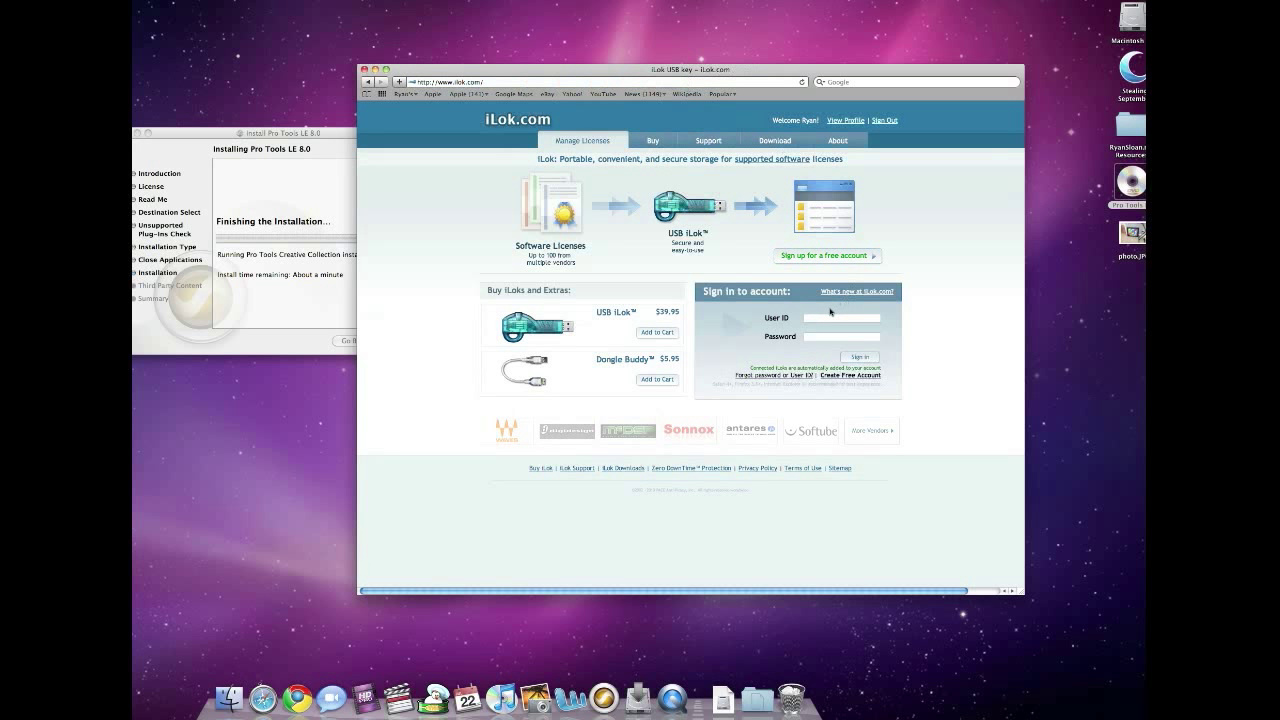
Enter the account's user ID in the Sign in box and submit the sign-in.
{"action": "left_click", "coordinate": [829, 320]}
{"action": "left_click", "coordinate": [813, 320]}
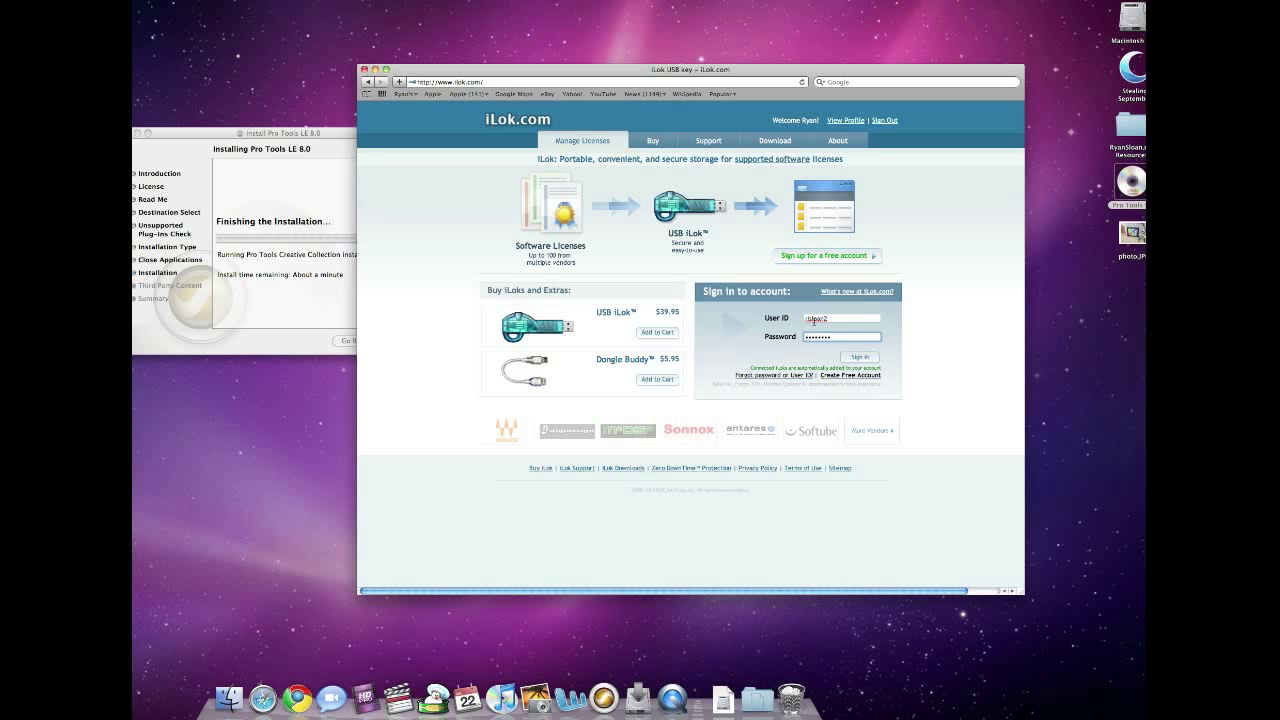
{"action": "key", "text": "Return"}
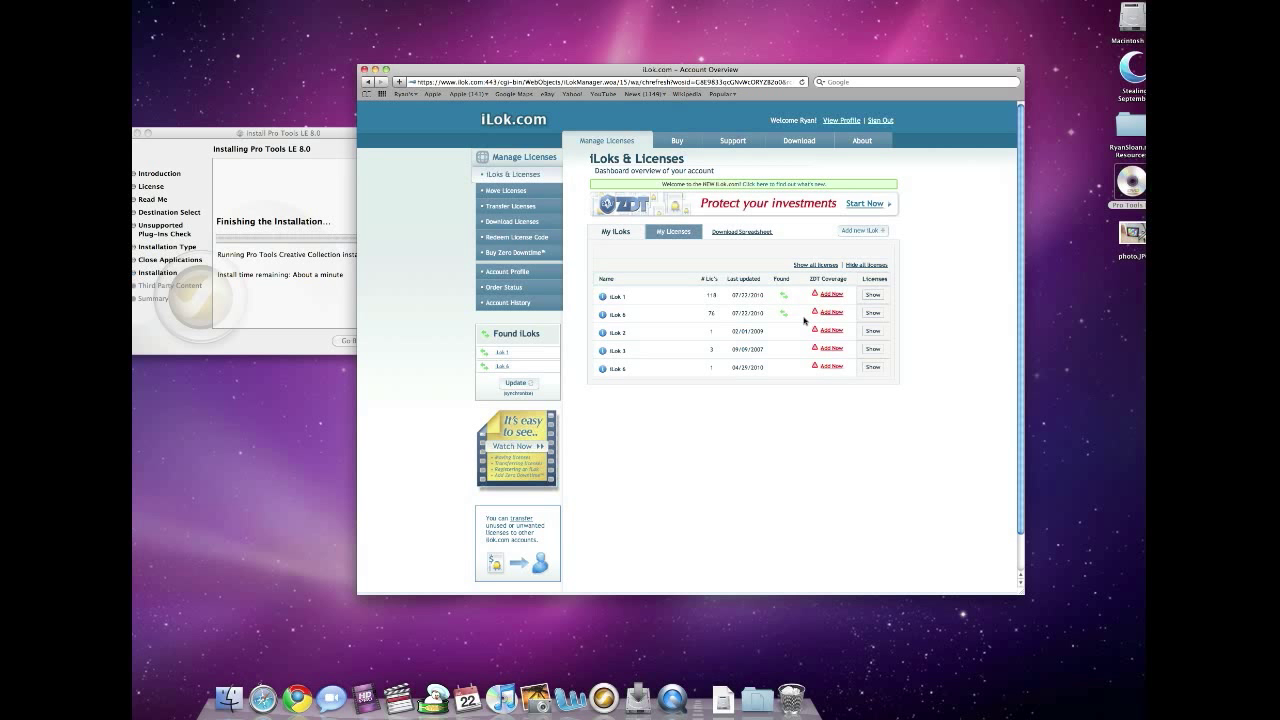
Open iLok 1 from the iLoks table and scroll through its full Licenses list.
{"action": "left_click", "coordinate": [758, 419]}
{"action": "left_click", "coordinate": [615, 297]}
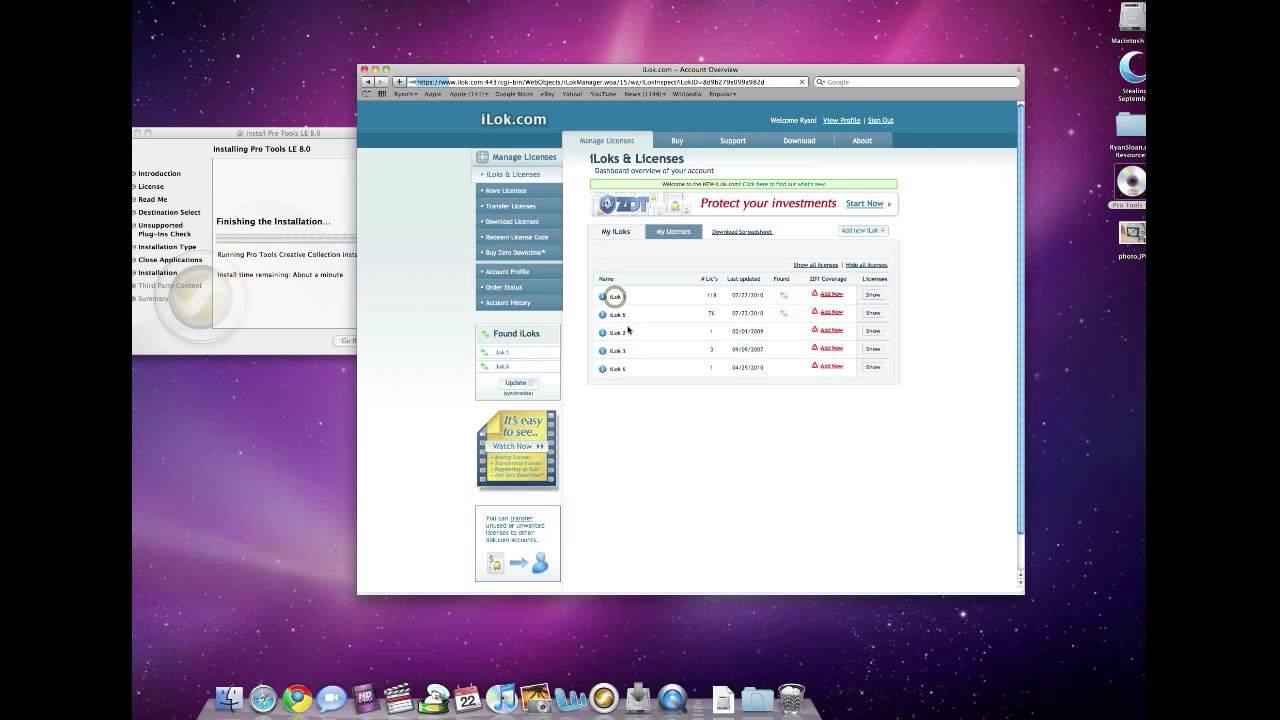
{"action": "scroll", "coordinate": [676, 331], "scroll_direction": "down", "scroll_amount": 10}
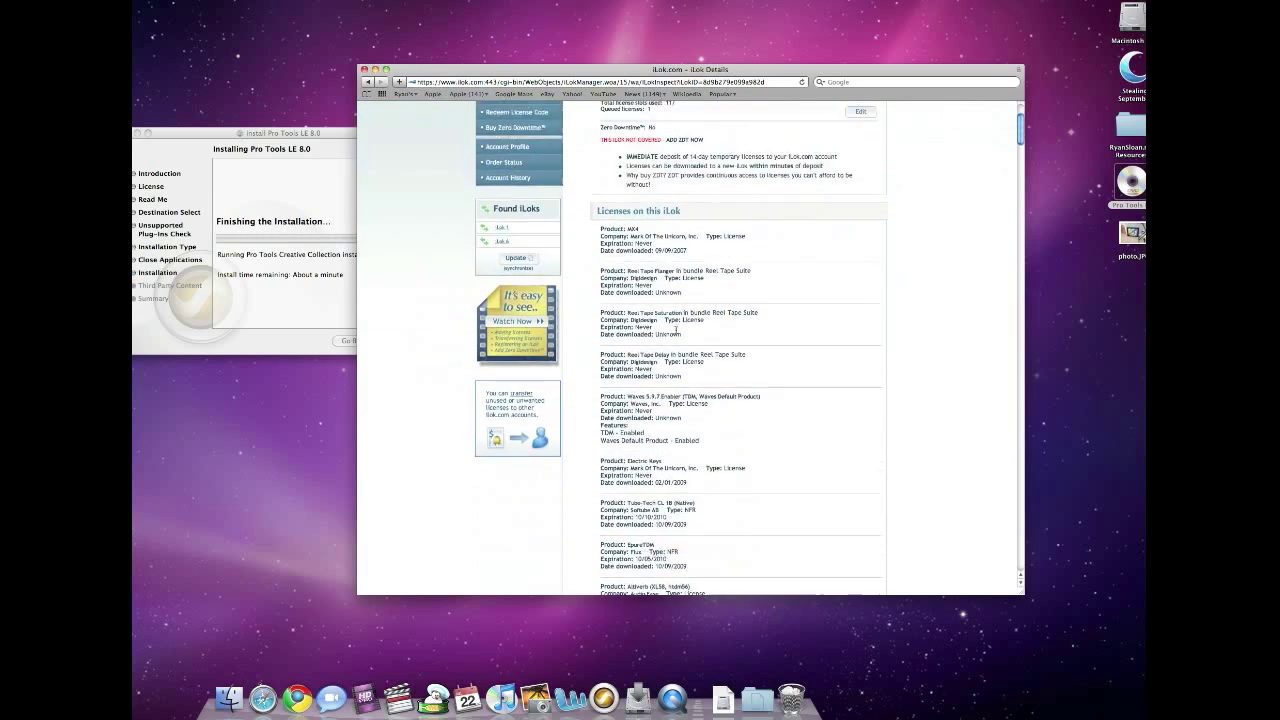
{"action": "scroll", "coordinate": [674, 329], "scroll_direction": "down", "scroll_amount": 10}
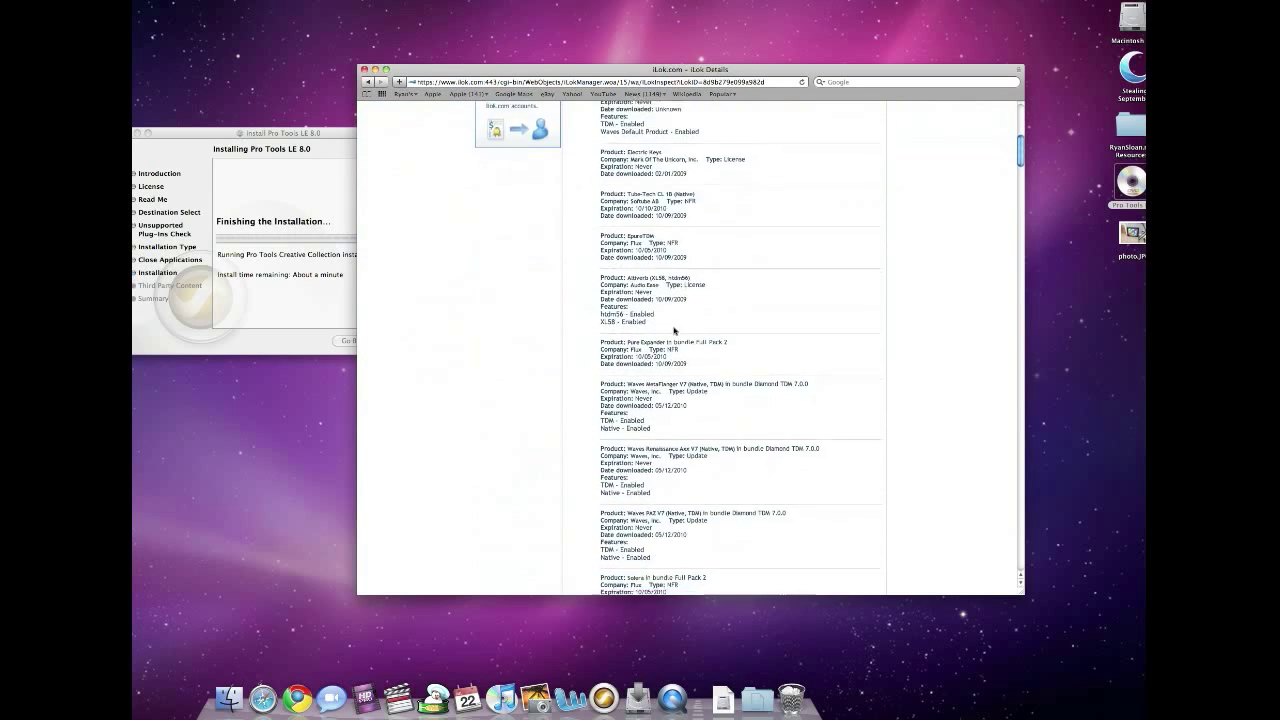
{"action": "scroll", "coordinate": [674, 329], "scroll_direction": "down", "scroll_amount": 10}
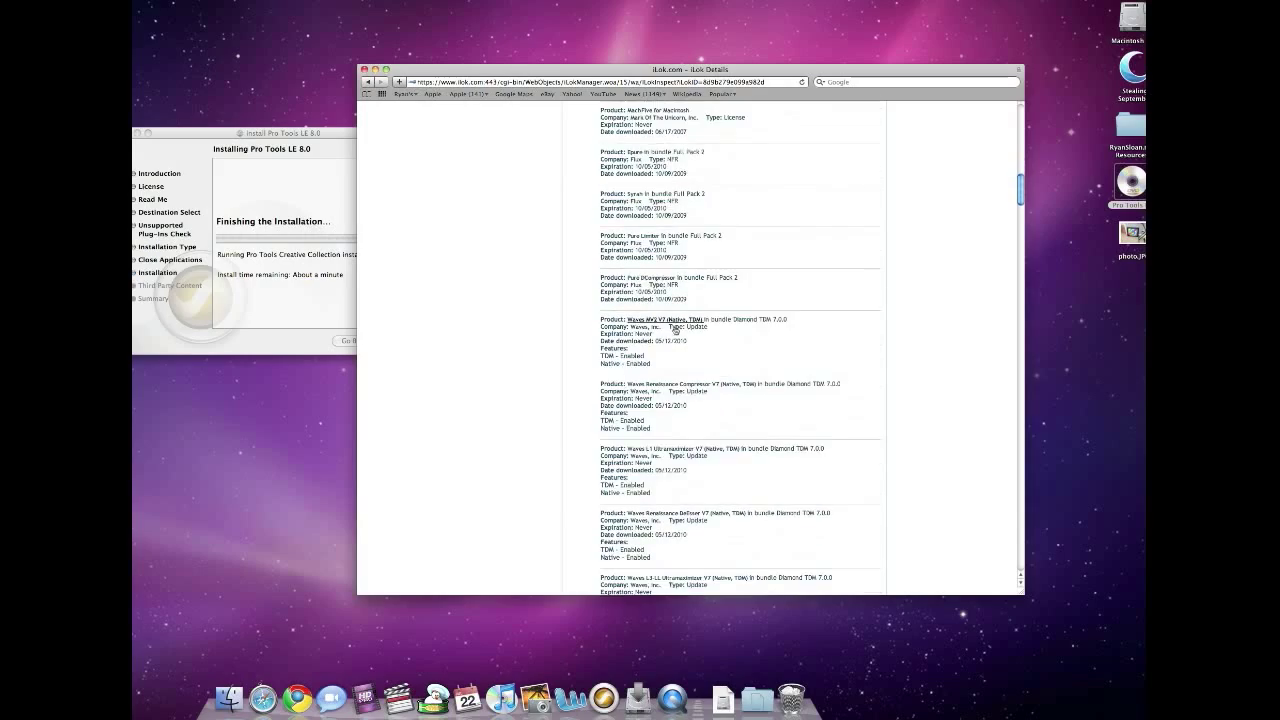
{"action": "scroll", "coordinate": [674, 330], "scroll_direction": "down", "scroll_amount": 10}
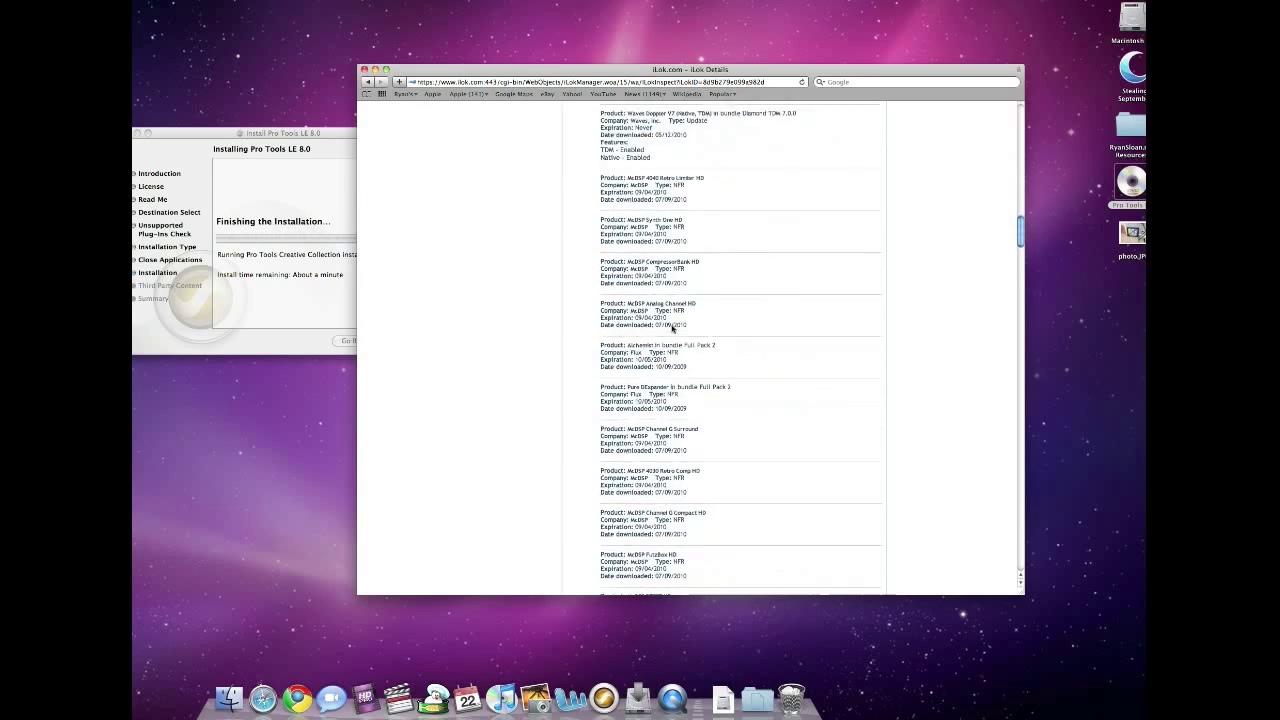
{"action": "scroll", "coordinate": [669, 325], "scroll_direction": "down", "scroll_amount": 10}
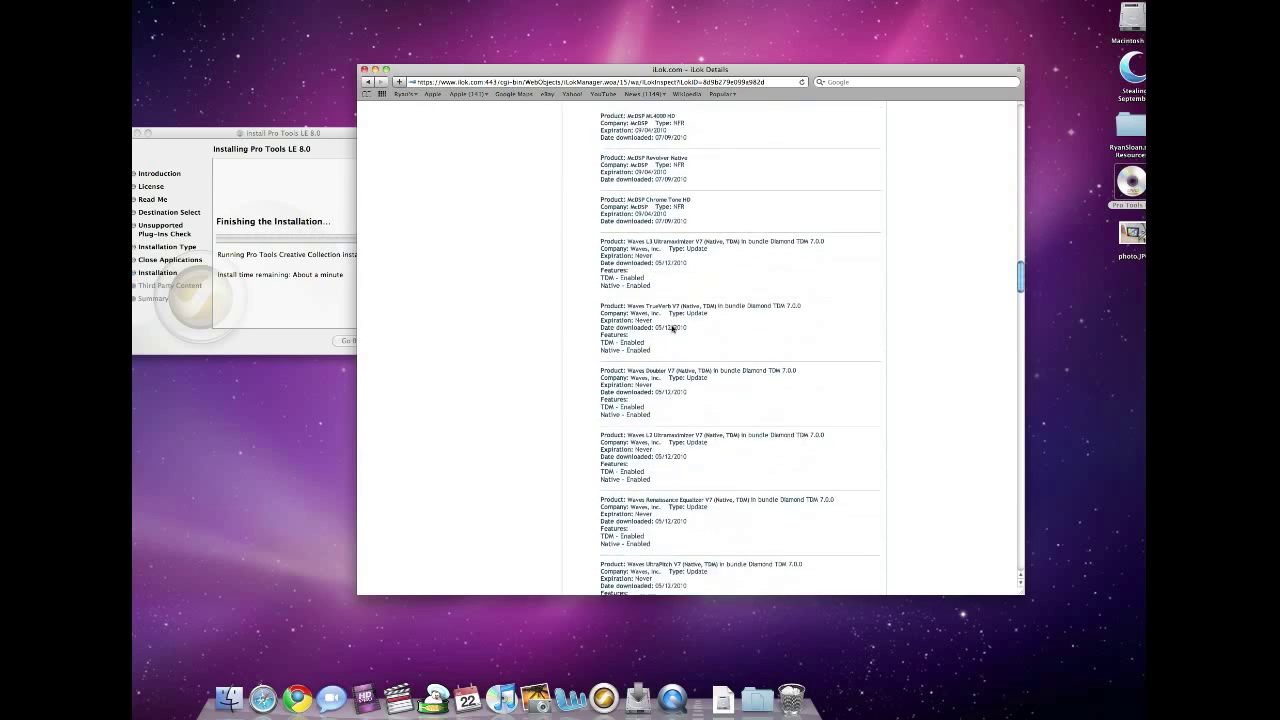
{"action": "scroll", "coordinate": [669, 327], "scroll_direction": "down", "scroll_amount": 10}
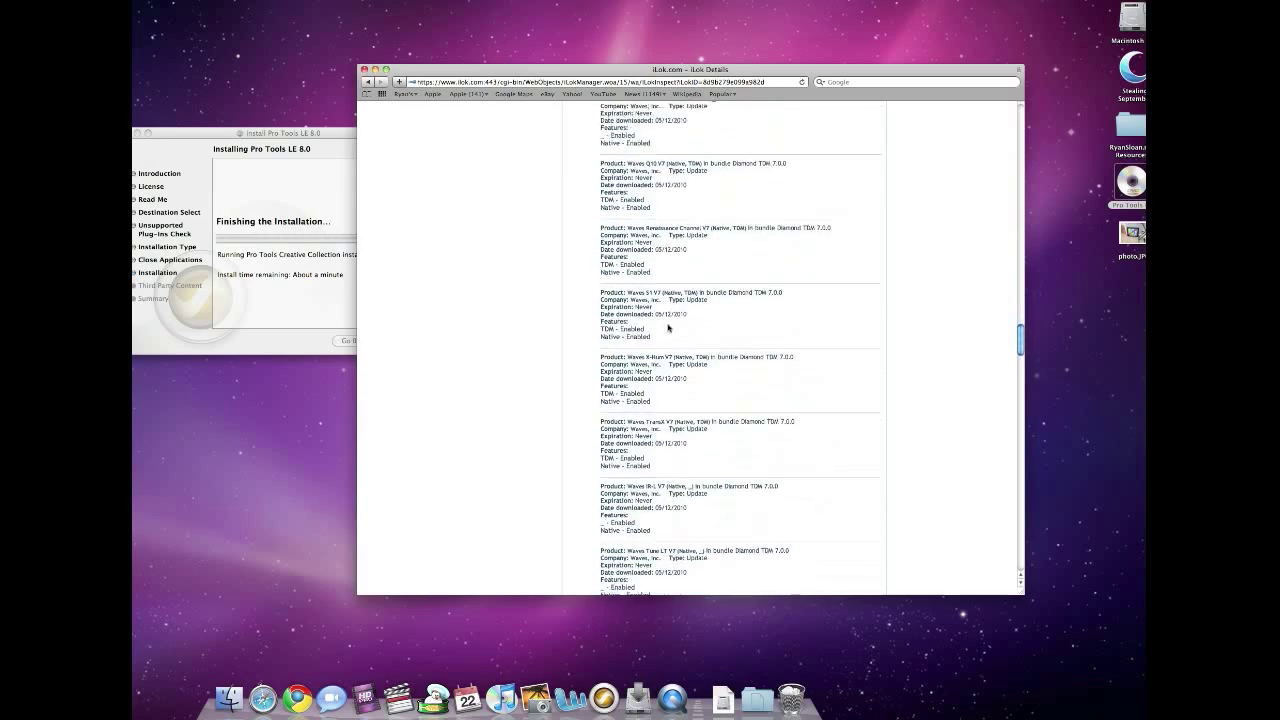
{"action": "scroll", "coordinate": [668, 326], "scroll_direction": "down", "scroll_amount": 10}
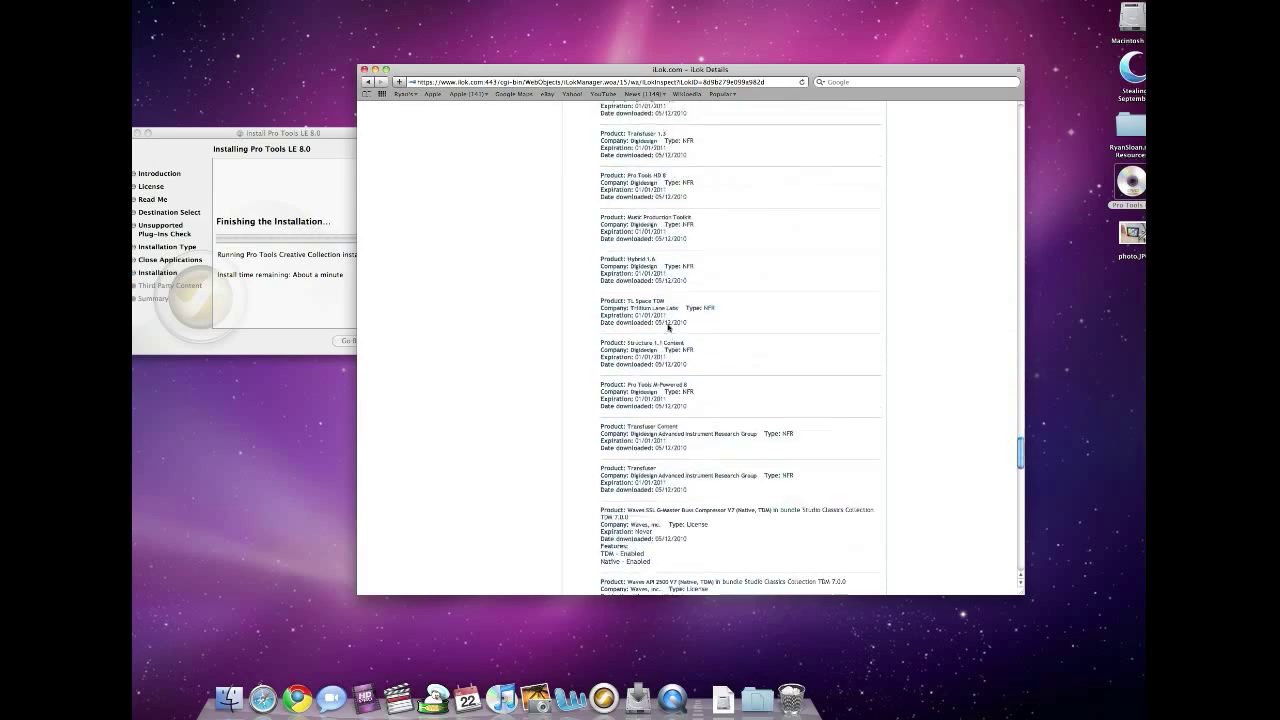
{"action": "scroll", "coordinate": [668, 326], "scroll_direction": "up", "scroll_amount": 20}
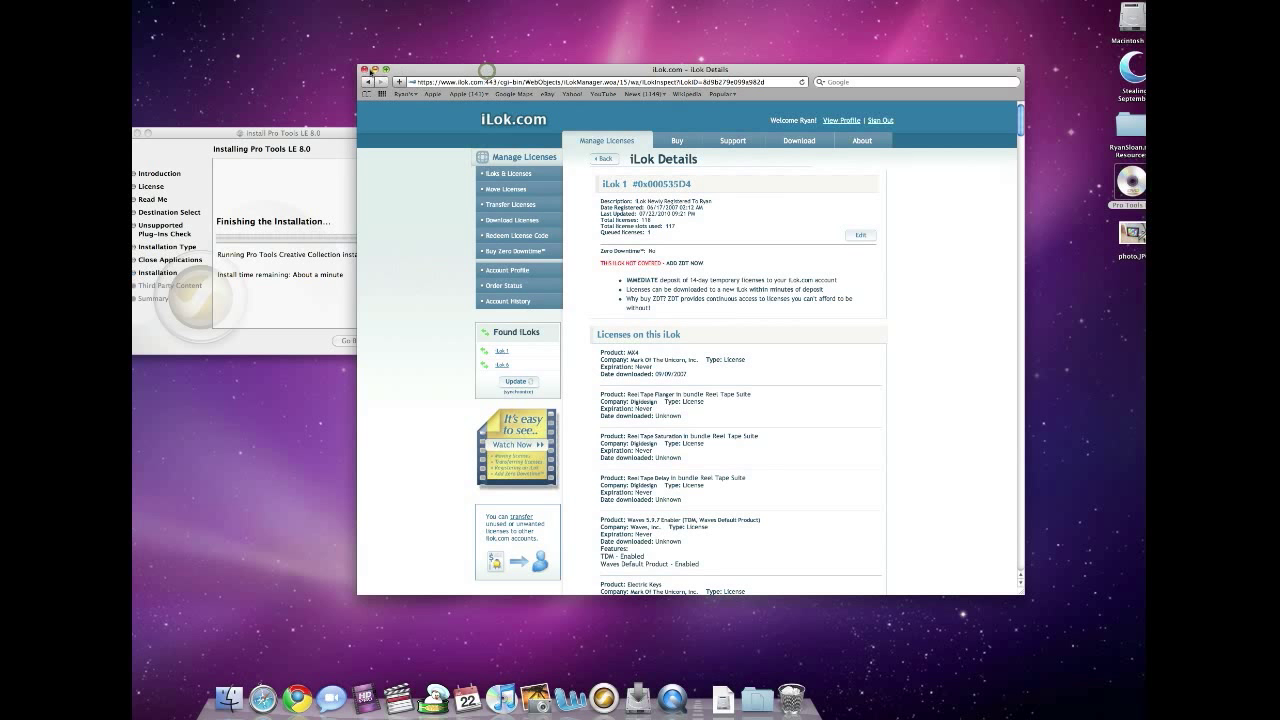
Close the Safari window showing iLok.com, returning to the Pro Tools LE 8 installer.
{"action": "left_click", "coordinate": [364, 69]}
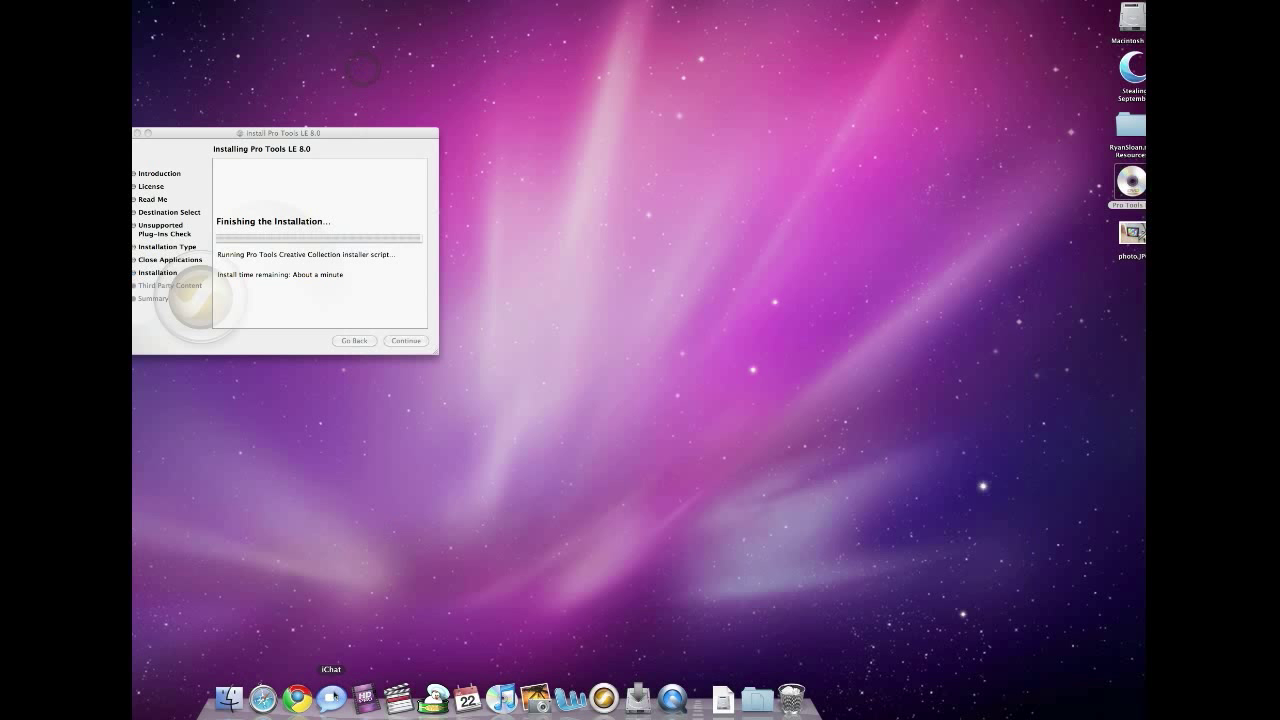